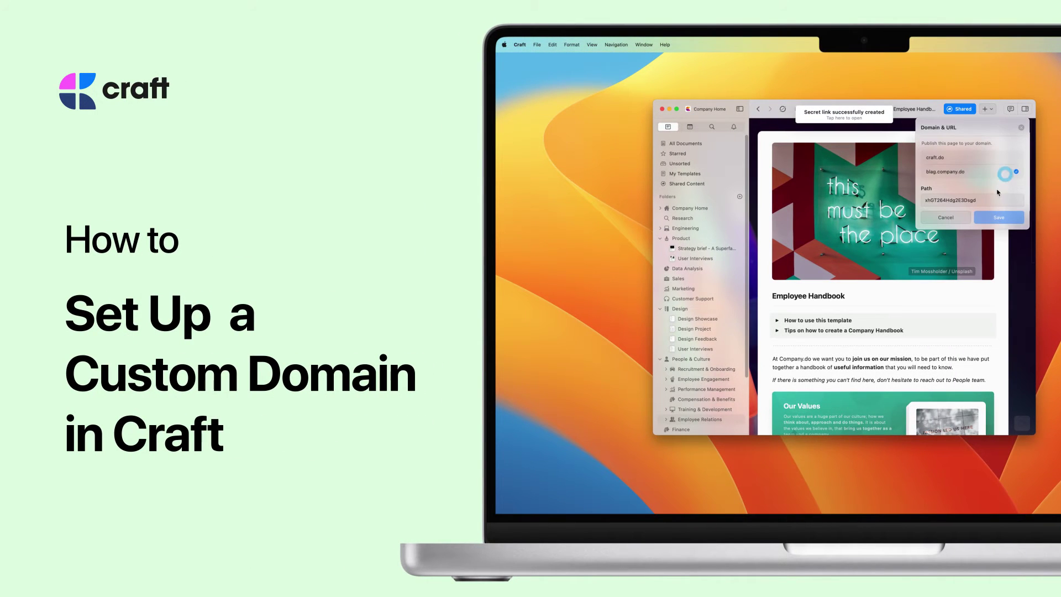
- Set the Employee Handbook's blog.company.do path to employee-handbook, save it, and open the link
click(990, 201)
text(emplo)
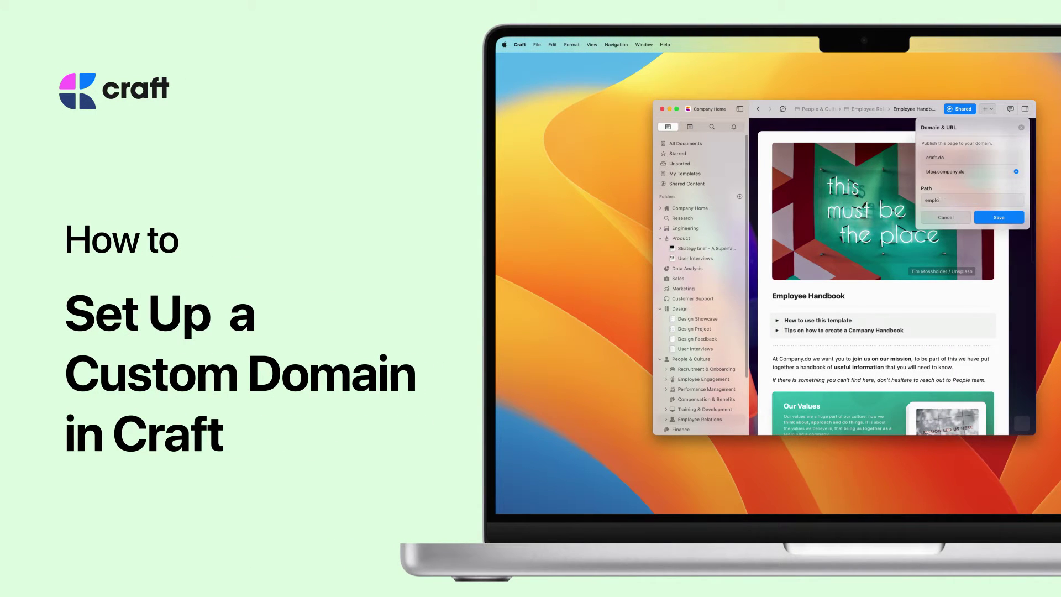
text(yee-handbook)
click(1005, 219)
click(962, 164)
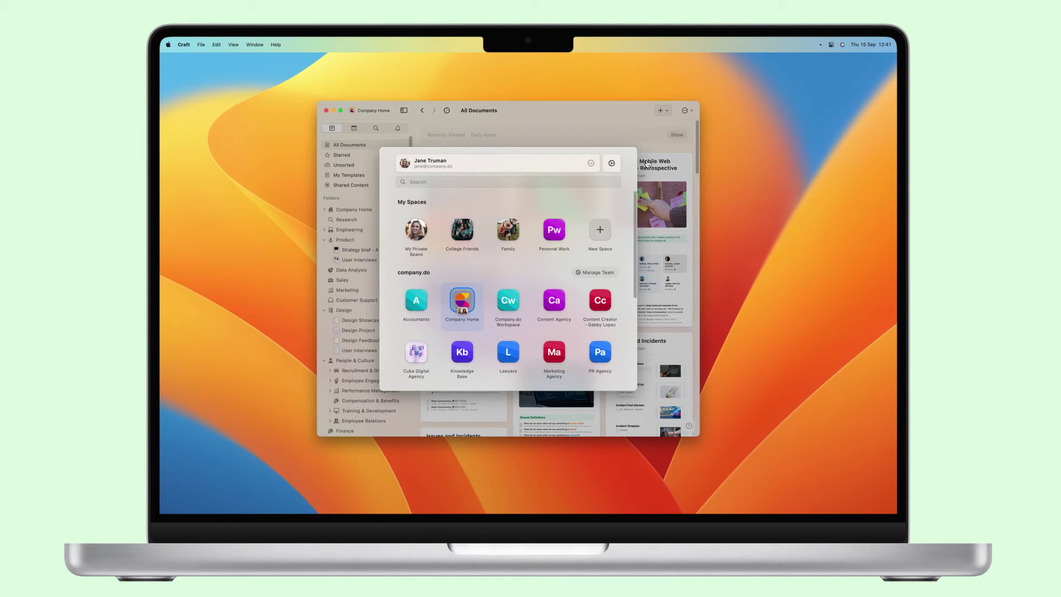
- Open the account settings, then start a domain search on GoDaddy
click(612, 163)
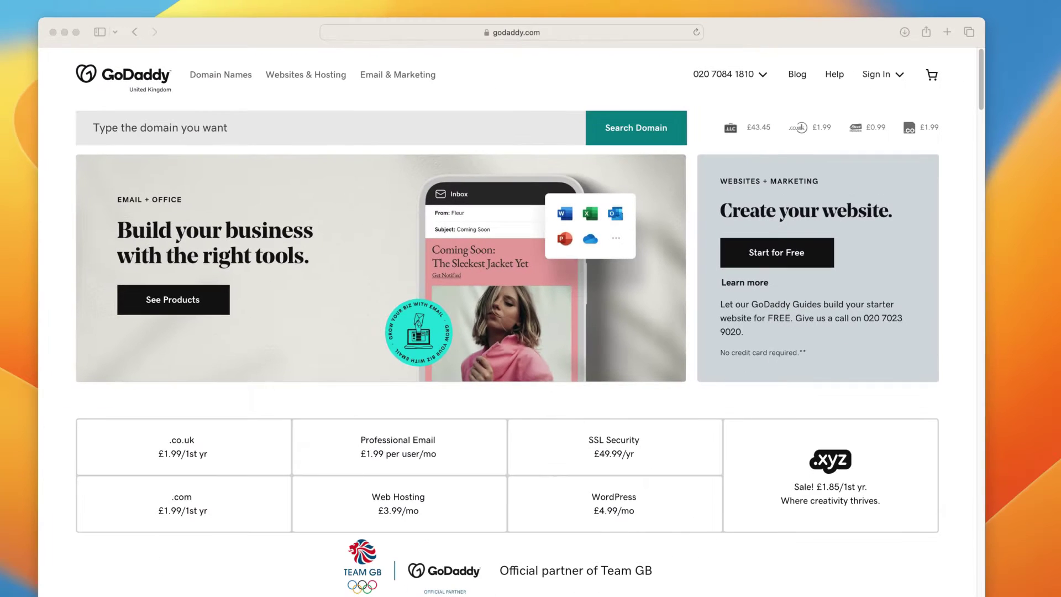
click(167, 130)
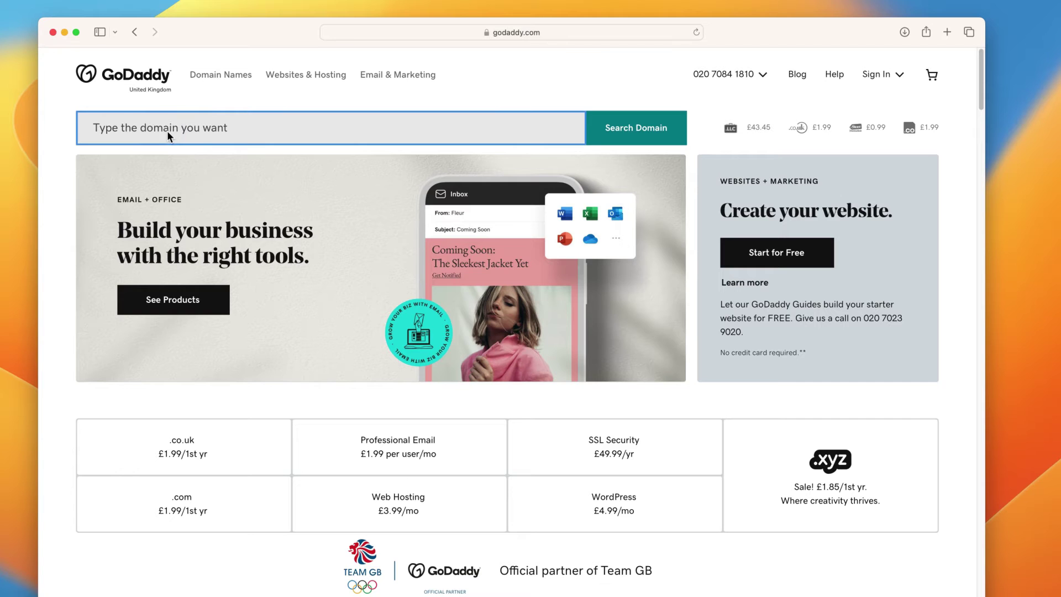
- Enter 'company.de', then read Craft's GoDaddy, Cloudflare and Bluehost custom-domain DNS instructions
text(company.de)
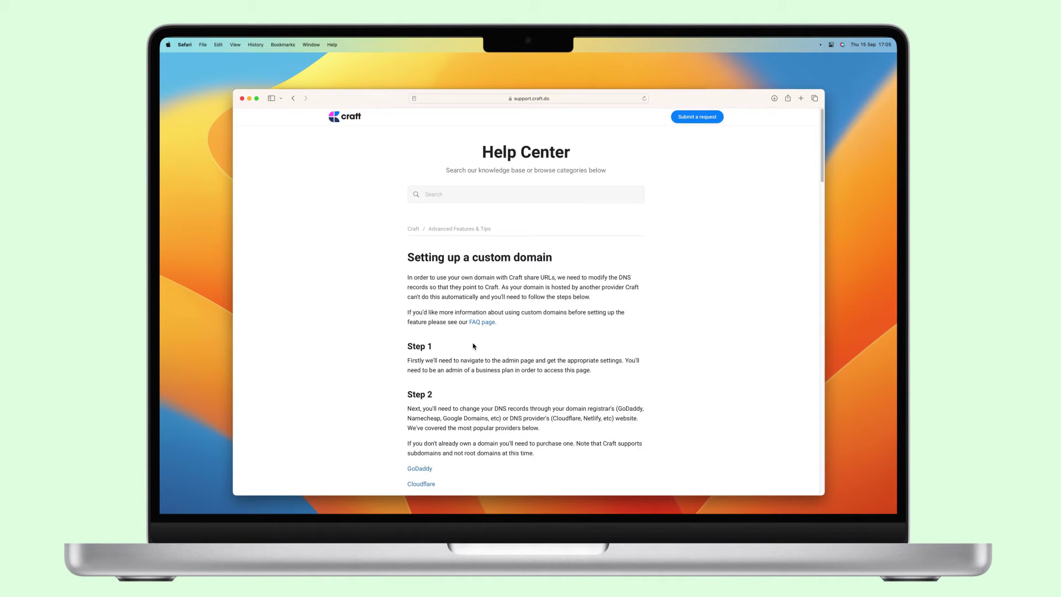
scroll(474, 342, down, 5)
scroll(473, 342, down, 10)
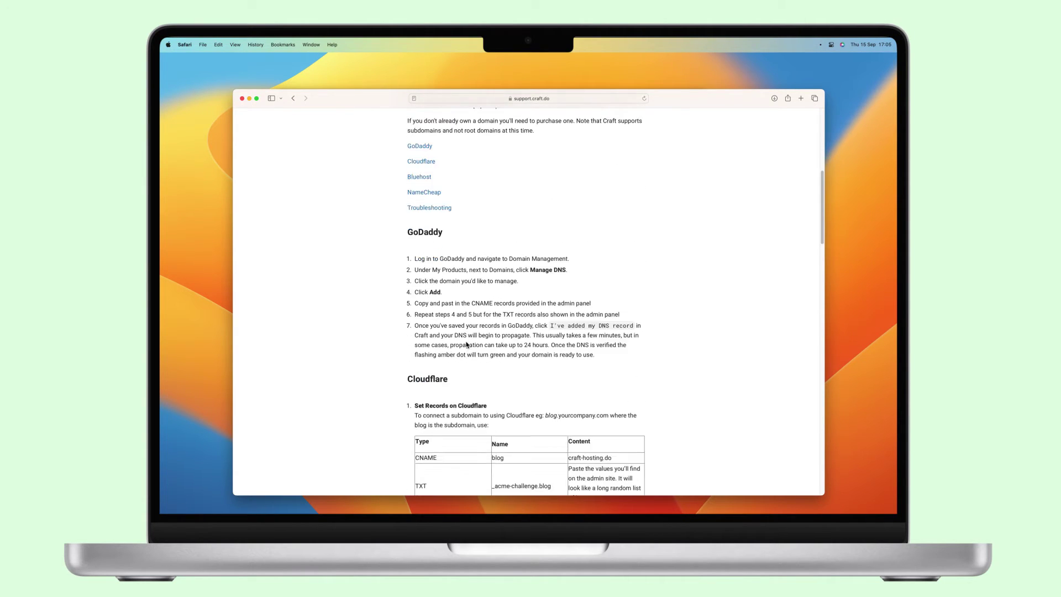
scroll(454, 338, down, 10)
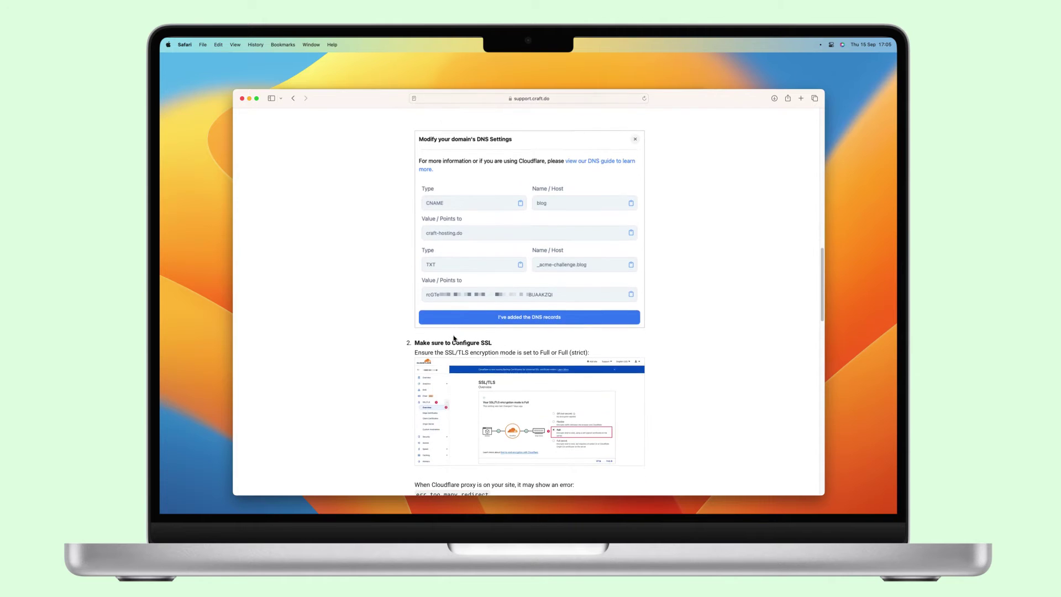
scroll(453, 338, down, 5)
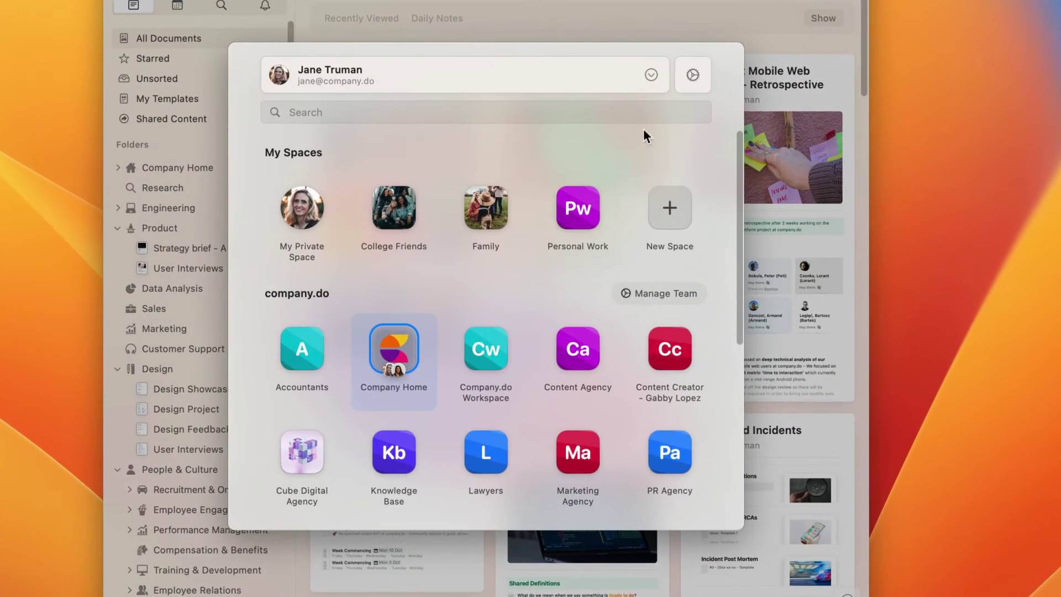
- Open the company.do team's admin site from Manage Team in settings
click(692, 74)
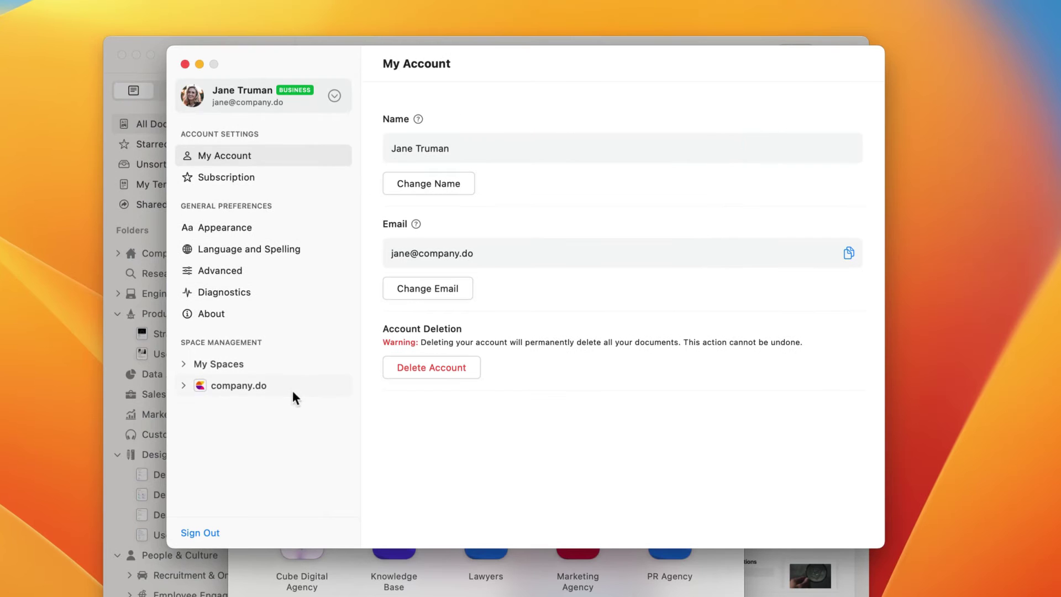
click(293, 391)
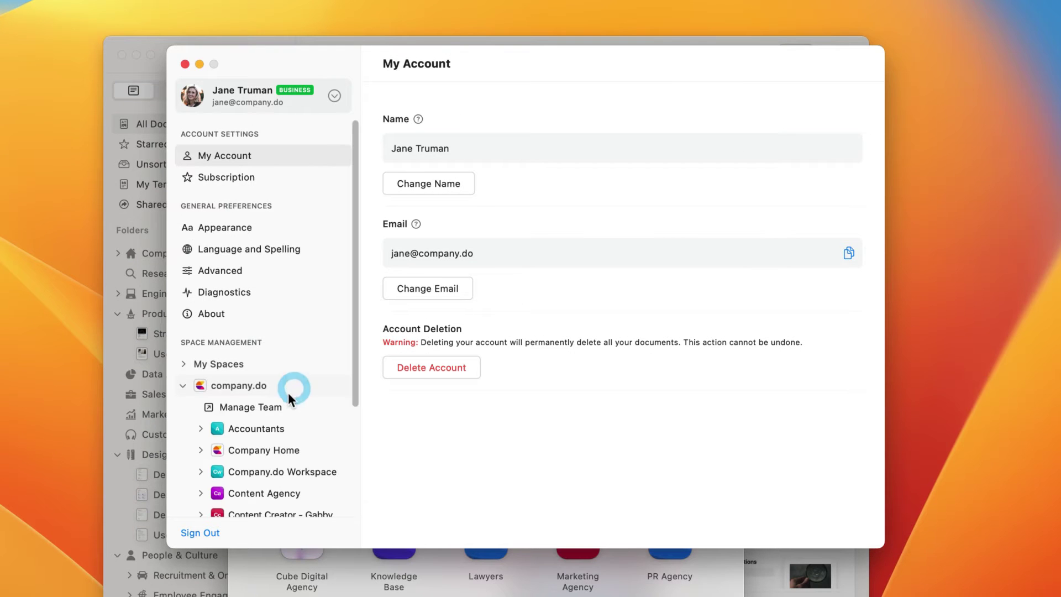
click(283, 408)
click(427, 317)
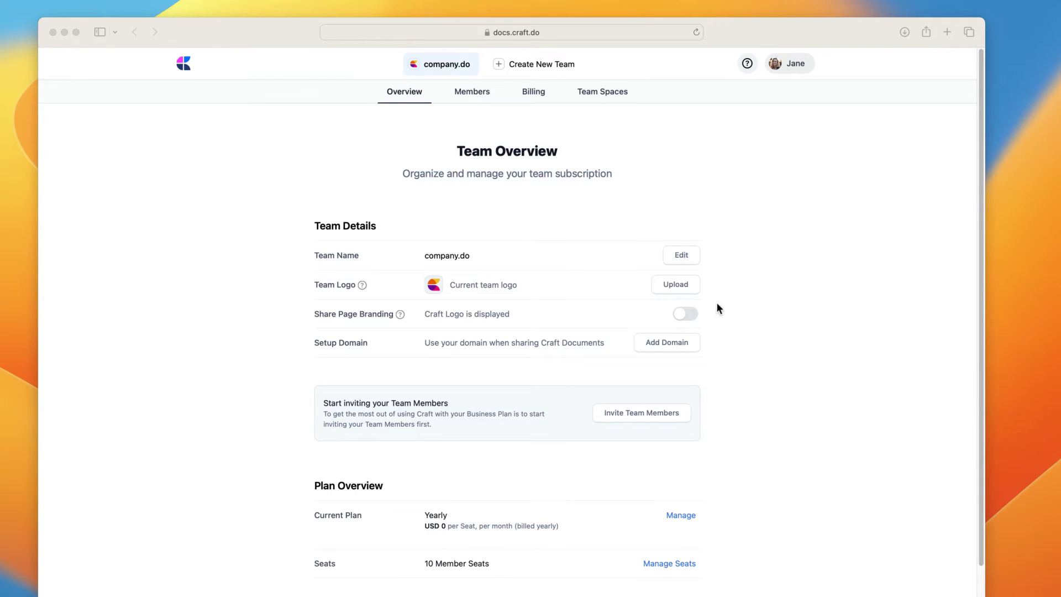
- Add blog.company.do as the team's custom domain and continue
click(675, 342)
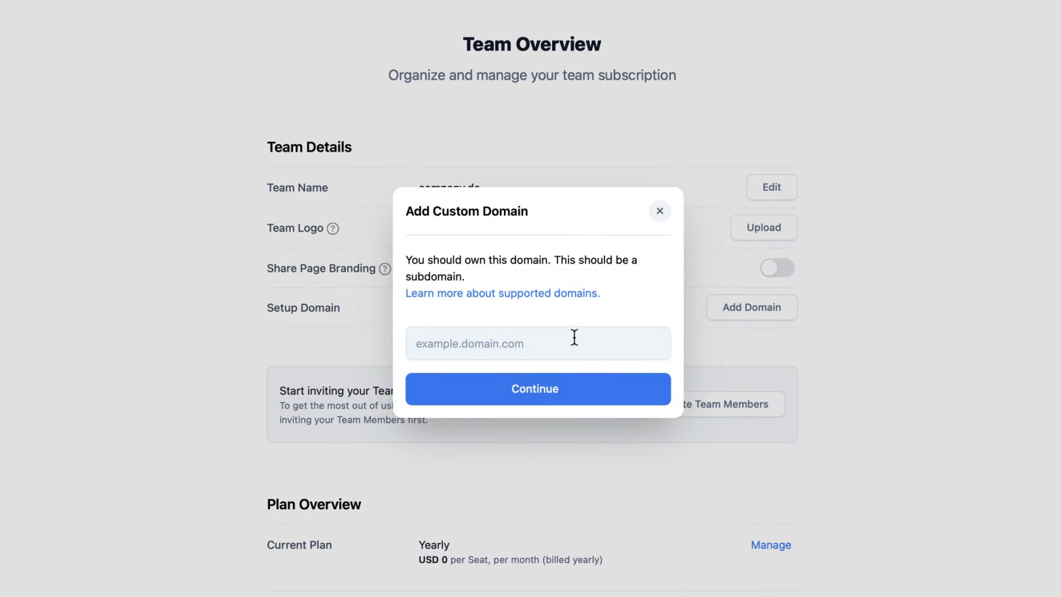
click(574, 337)
text(blo)
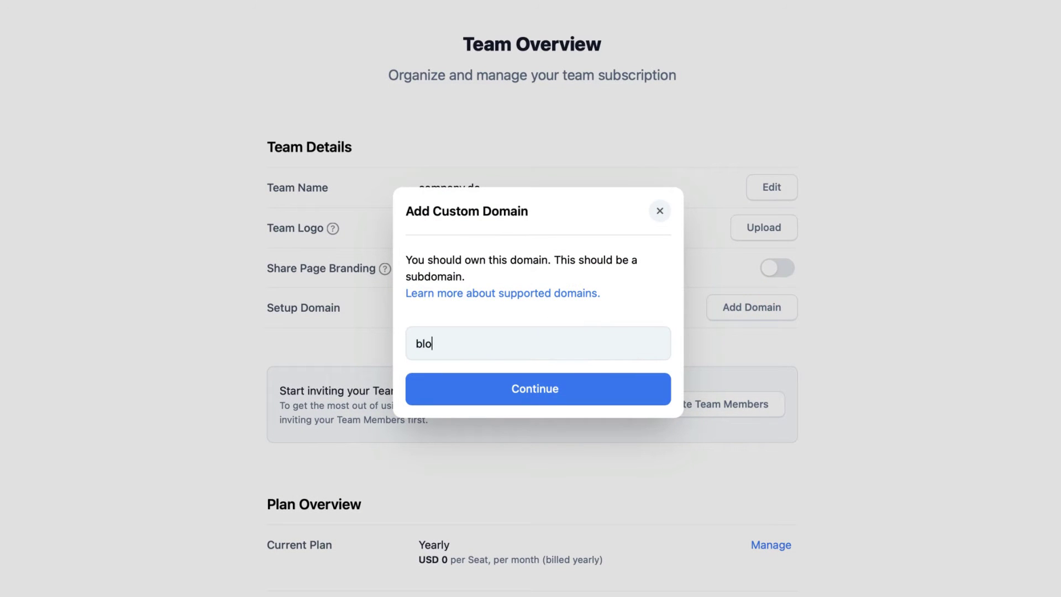
text(g.company.do)
click(560, 400)
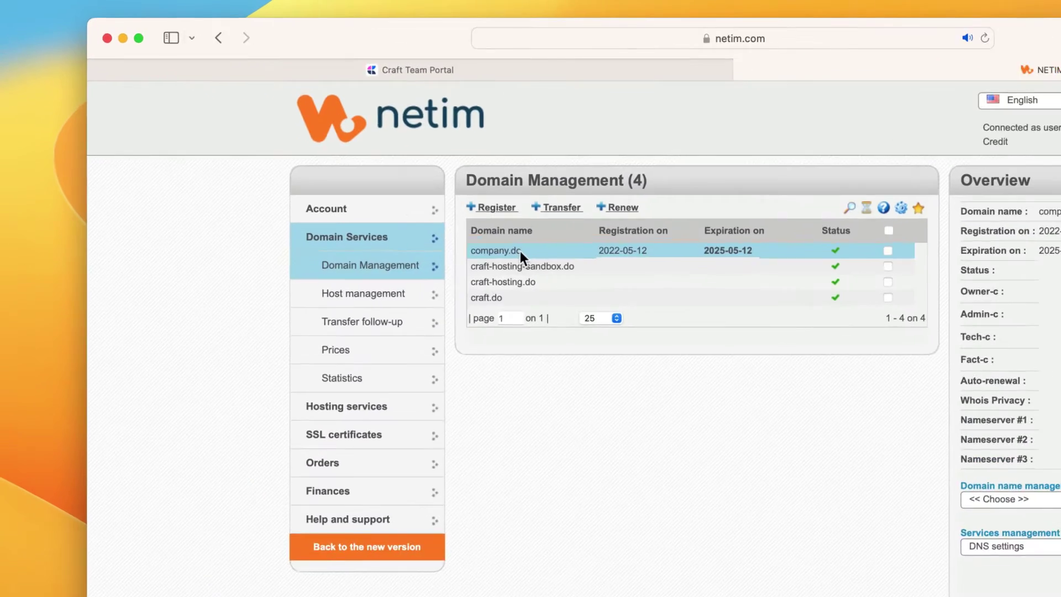
- Open the DNS settings for the company.do domain in Netim
click(886, 246)
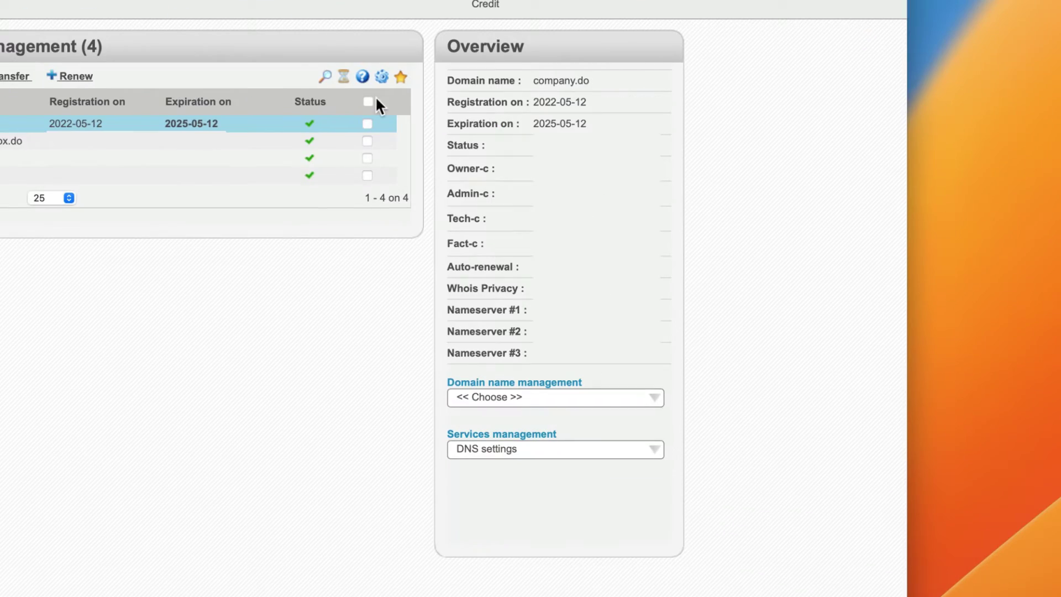
click(380, 102)
click(466, 442)
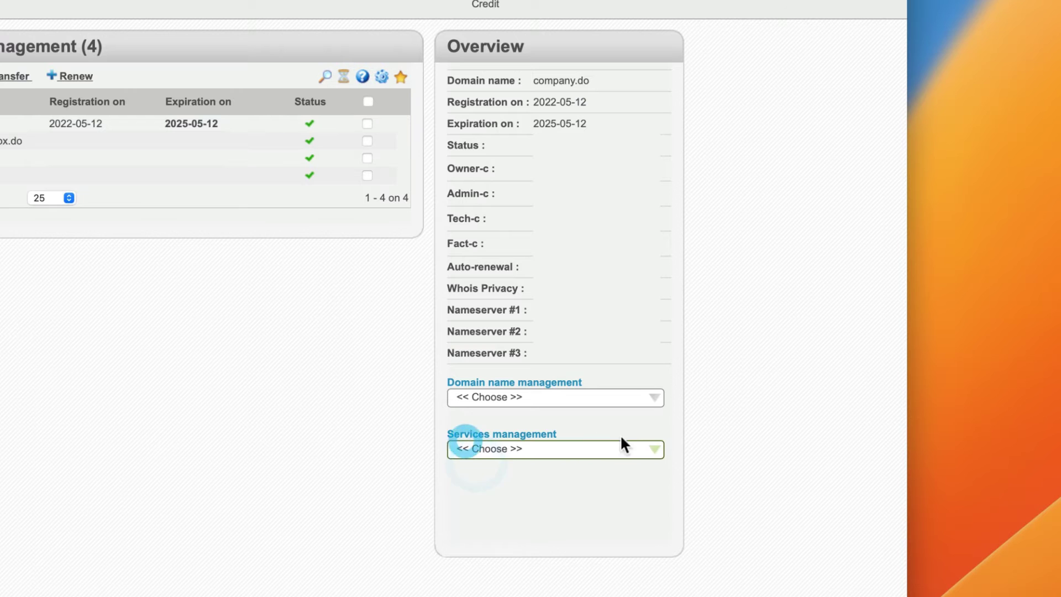
click(643, 453)
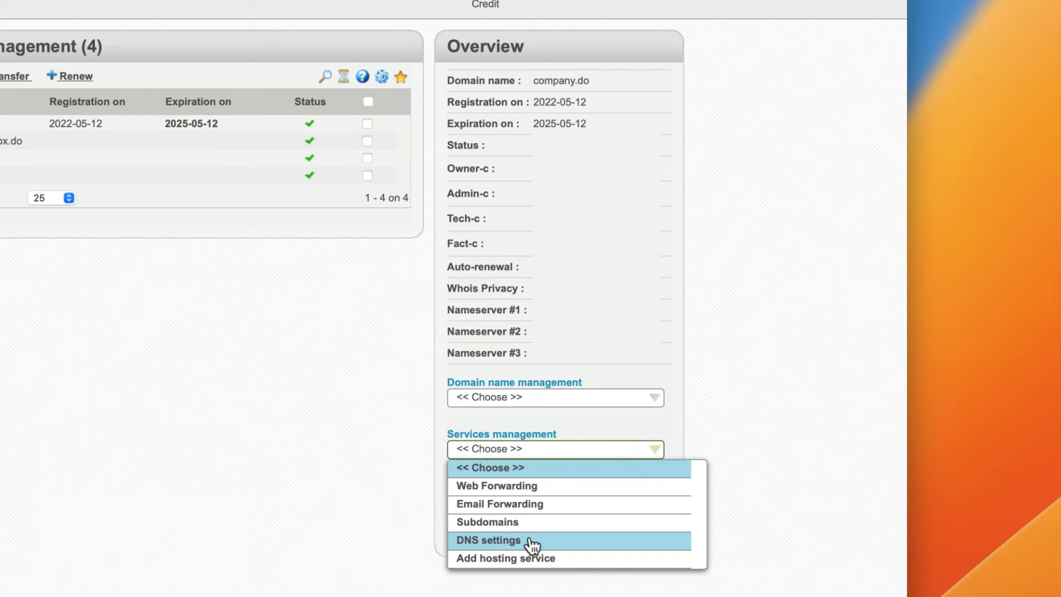
click(532, 546)
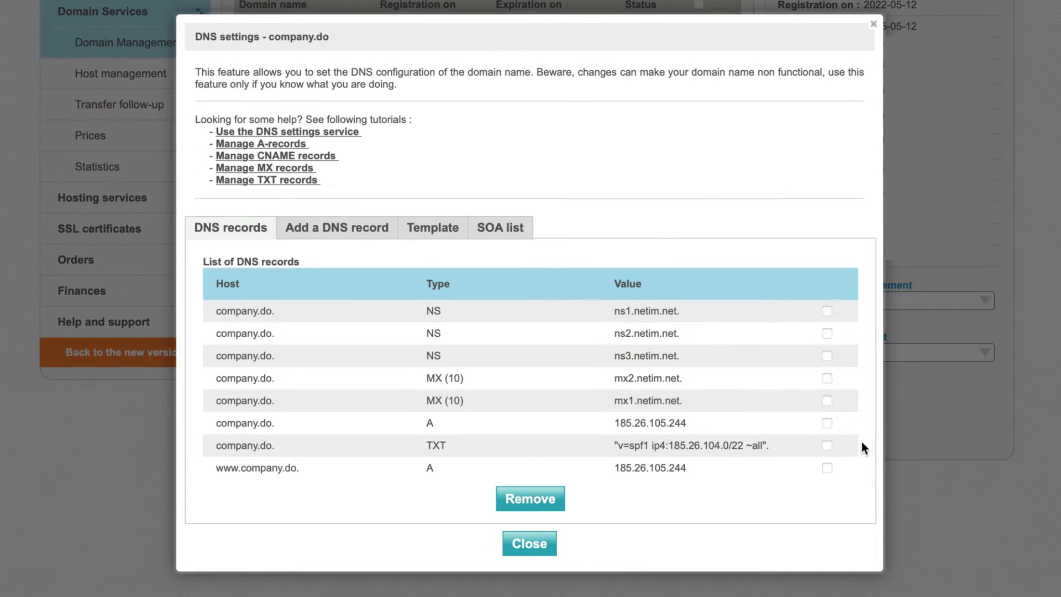
- Add a CNAME record linking blog to craft-hosting.do, then return to Craft
click(351, 229)
click(458, 270)
click(461, 321)
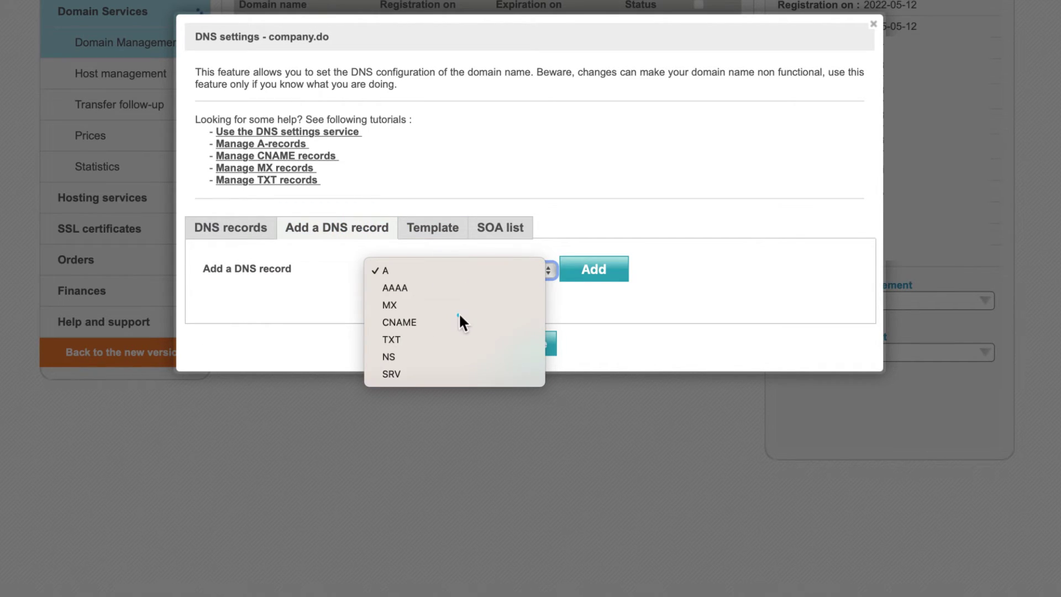
click(603, 256)
click(510, 309)
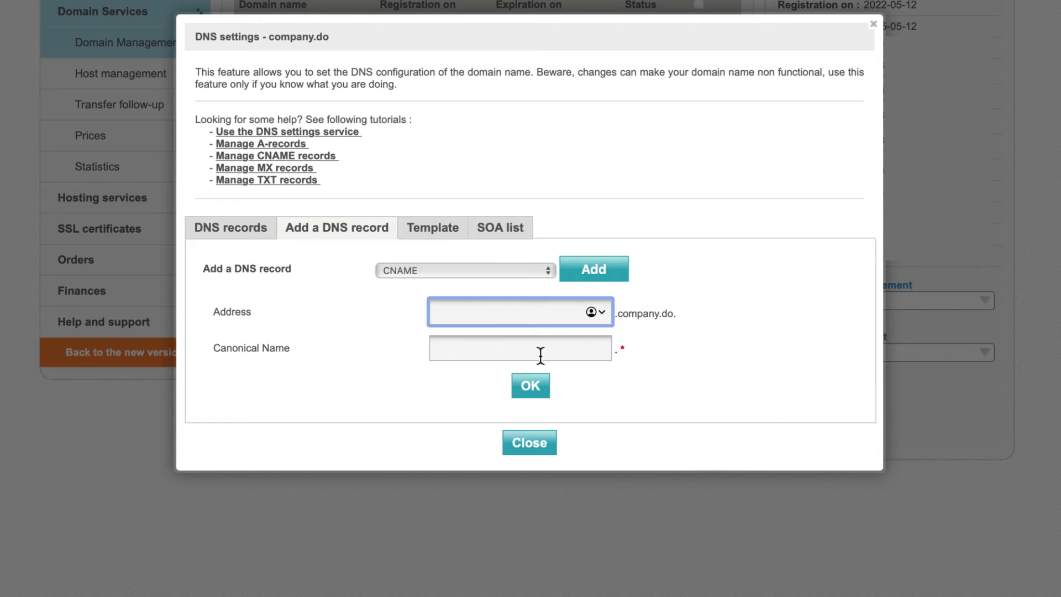
text(craft-hosting.do)
click(528, 340)
text(blog)
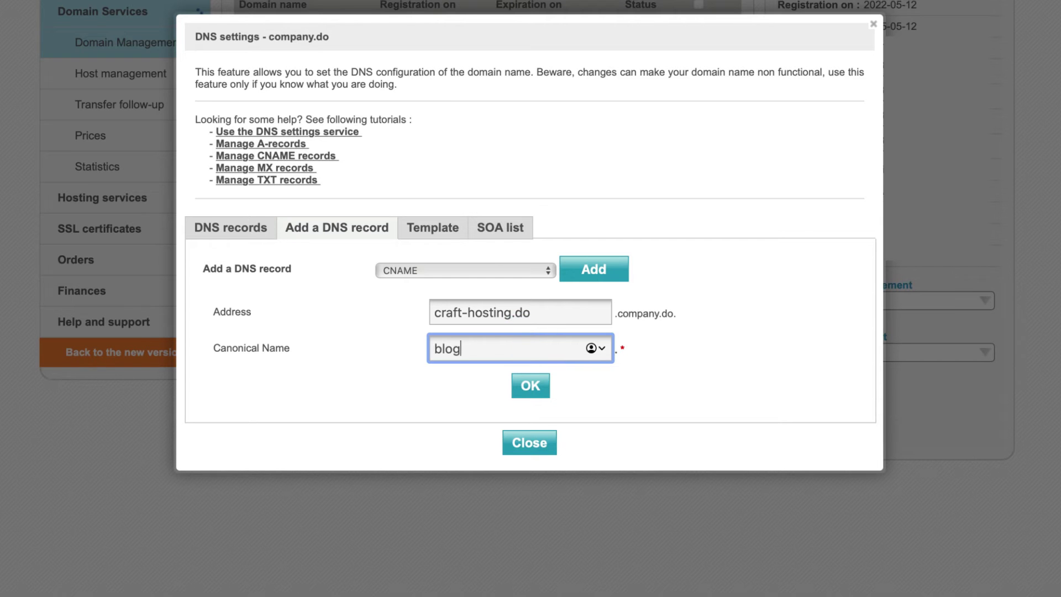
click(527, 384)
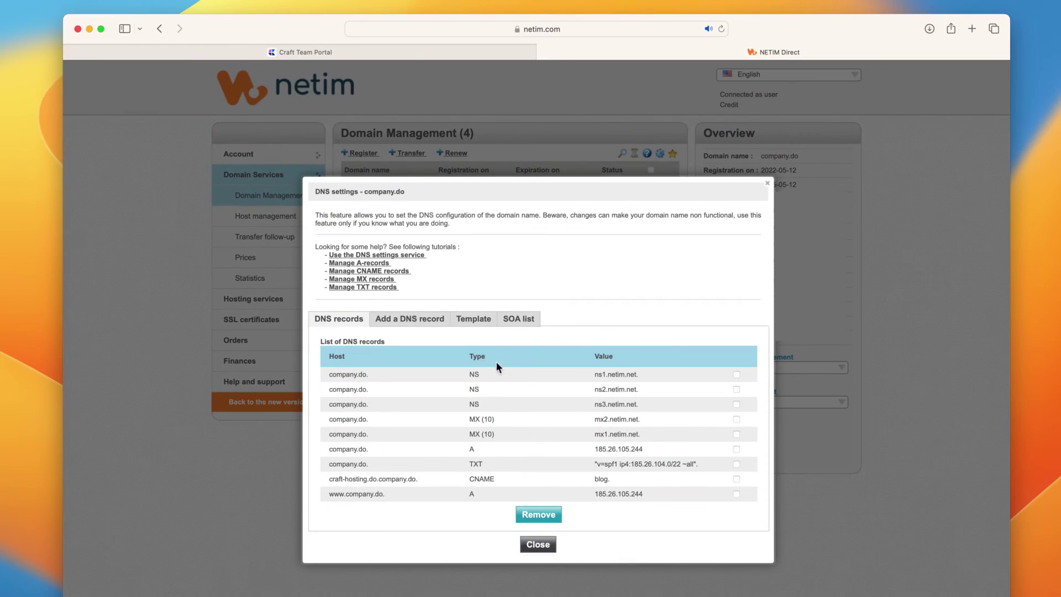
key(super+shift+[)
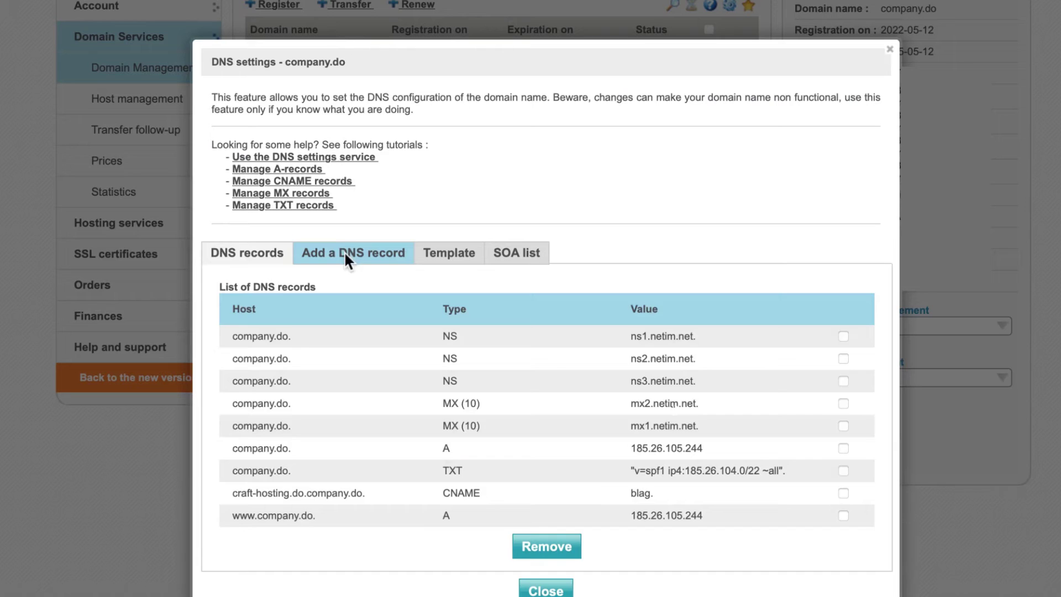
- Add a TXT record at _acme-challenge.blog with Craft's verification token as its value
click(343, 252)
click(422, 293)
click(536, 367)
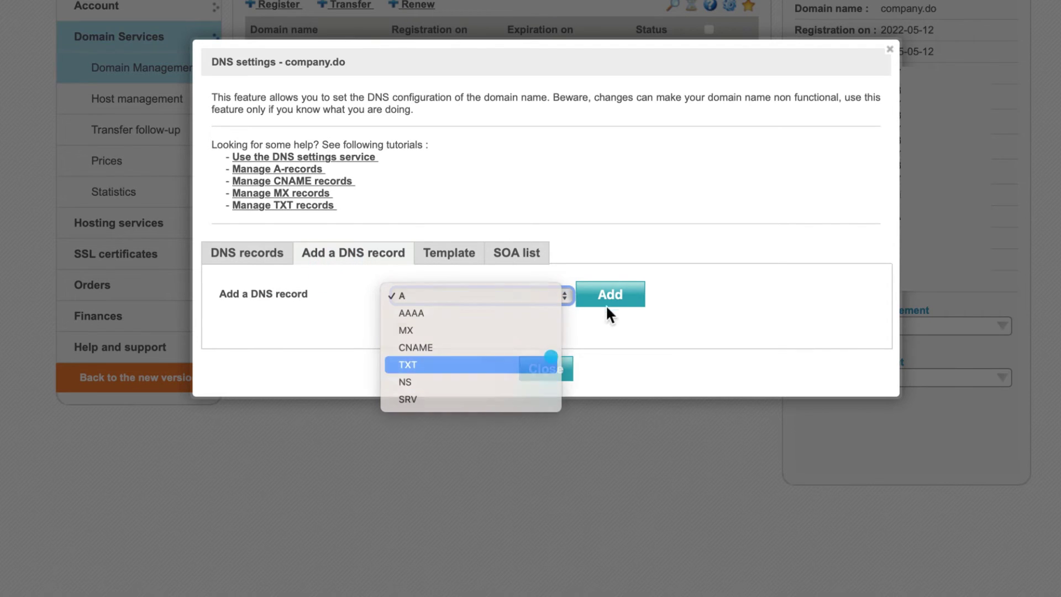
click(599, 298)
click(537, 336)
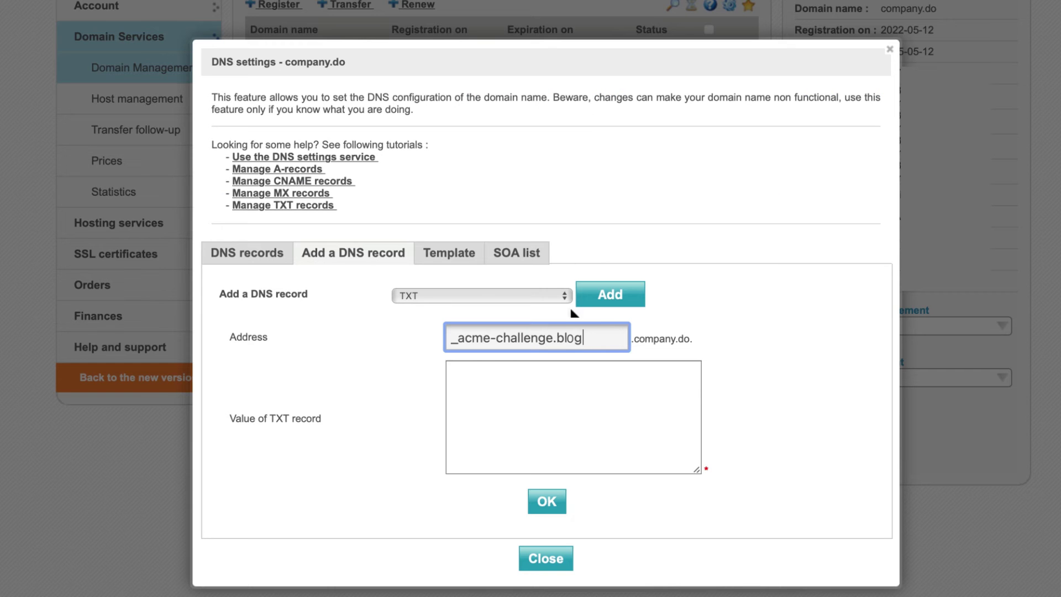
click(539, 410)
key(ctrl+v)
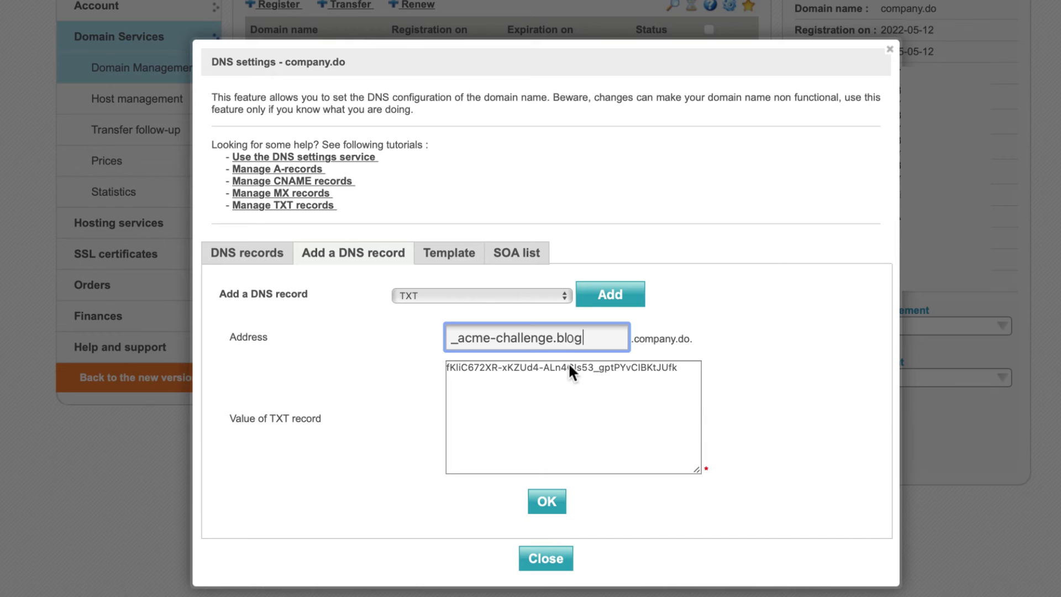
click(547, 501)
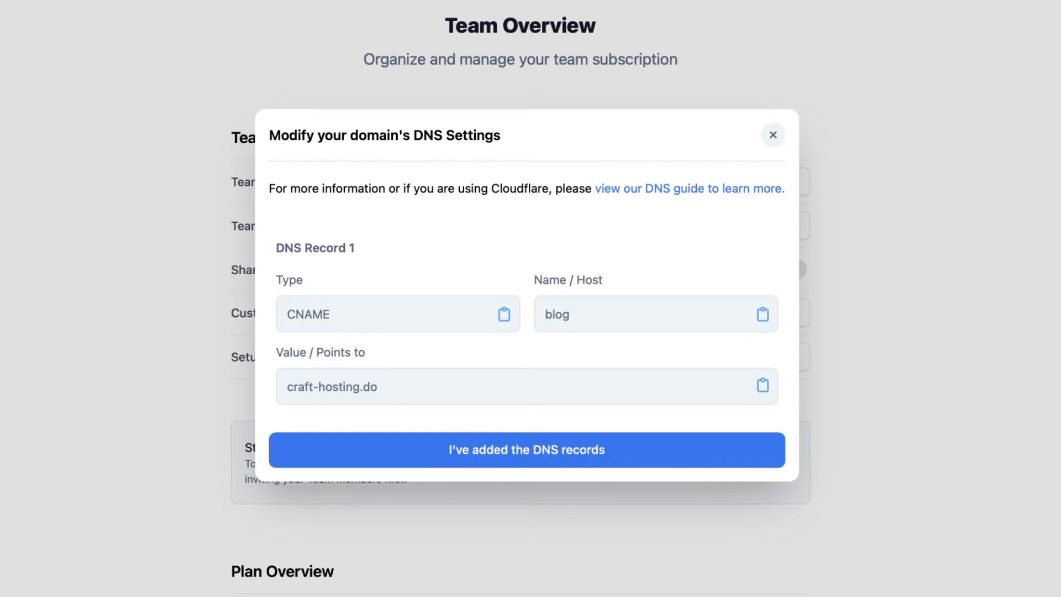
- Confirm in Craft's DNS dialog that the DNS records have been added
click(475, 450)
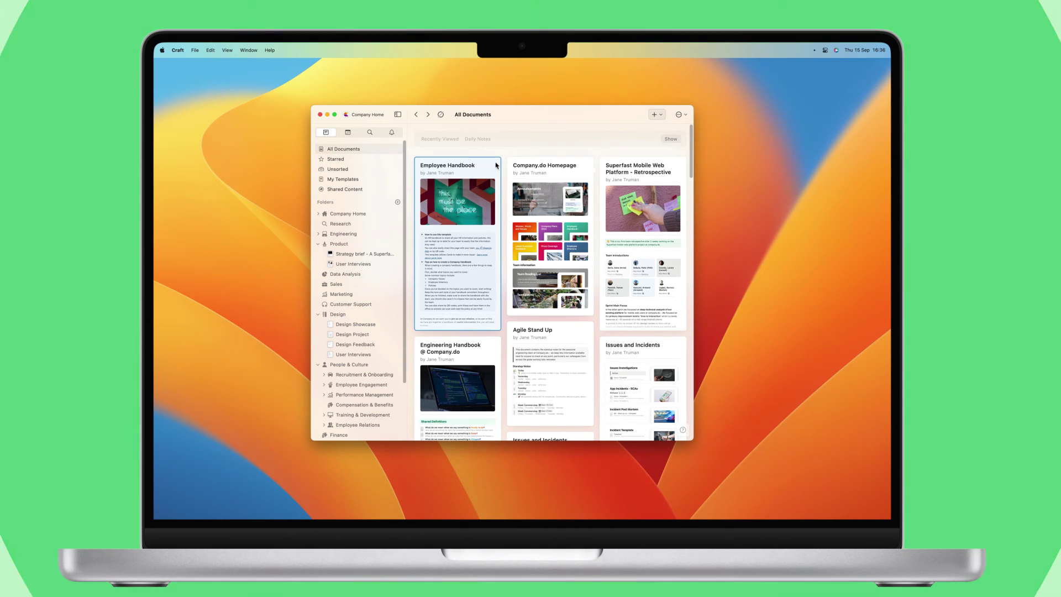
- Create a web link for Employee Handbook with path employee-handbook on blog.company.do
click(496, 165)
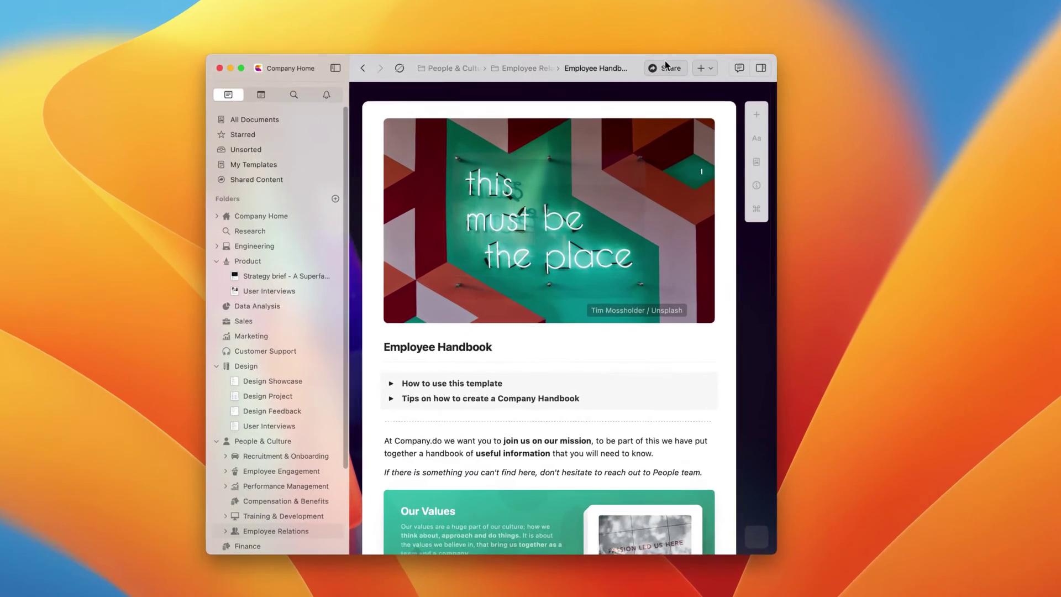
click(620, 114)
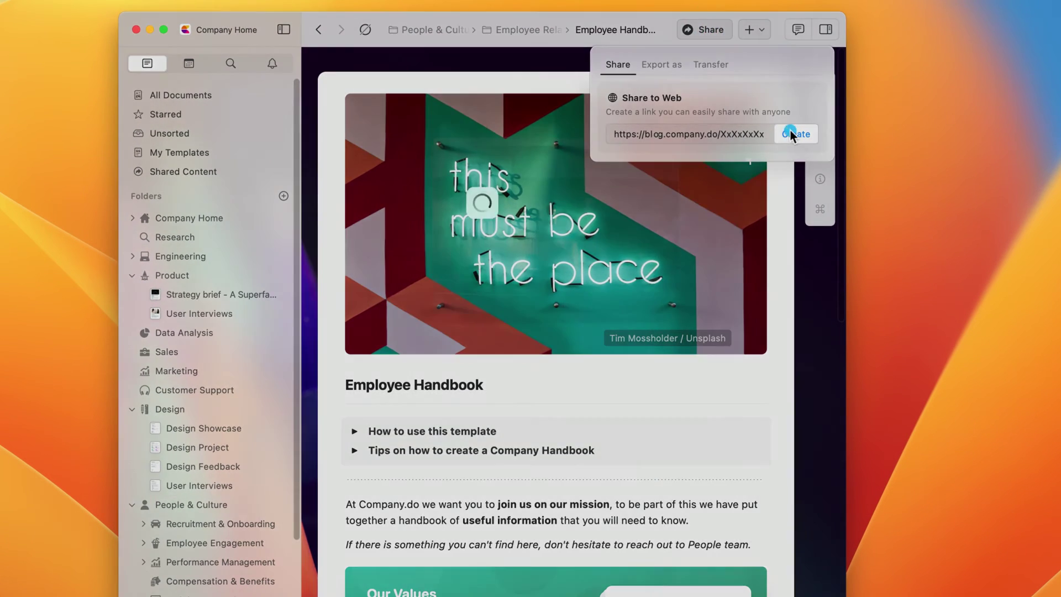
click(792, 135)
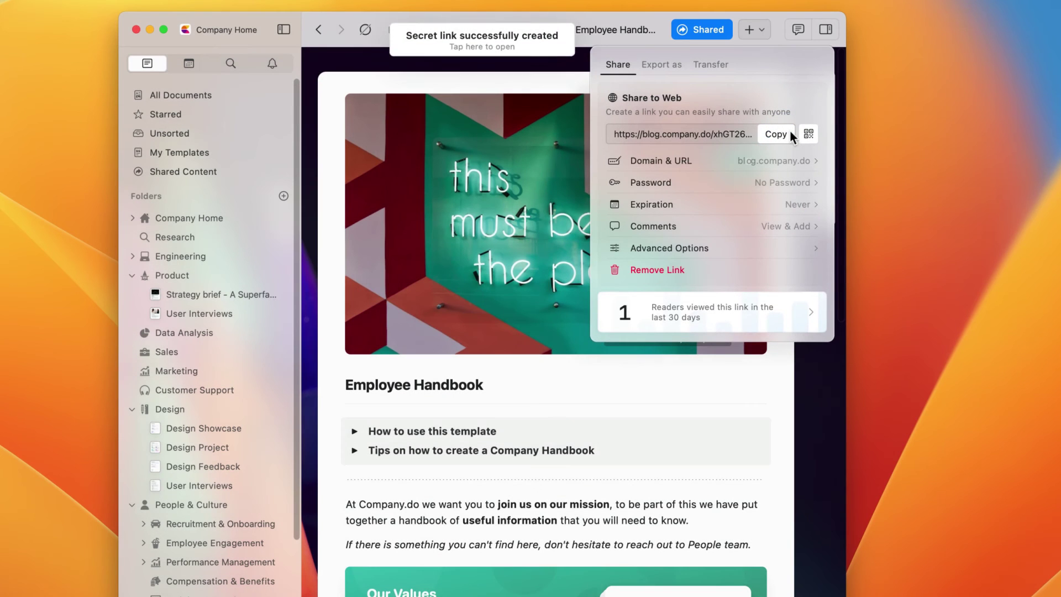
click(788, 151)
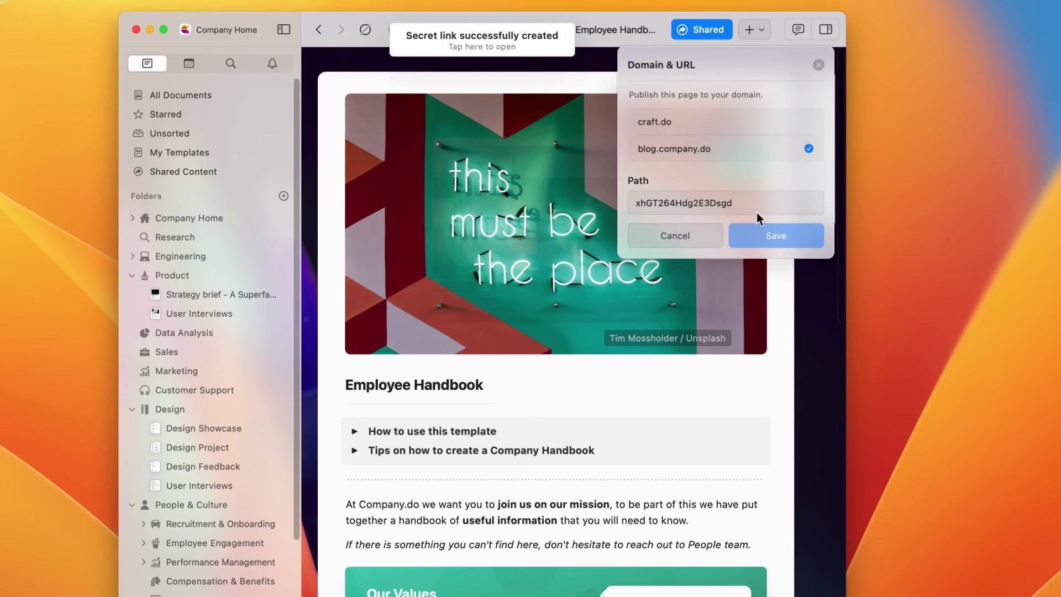
double_click(757, 209)
text(employee)
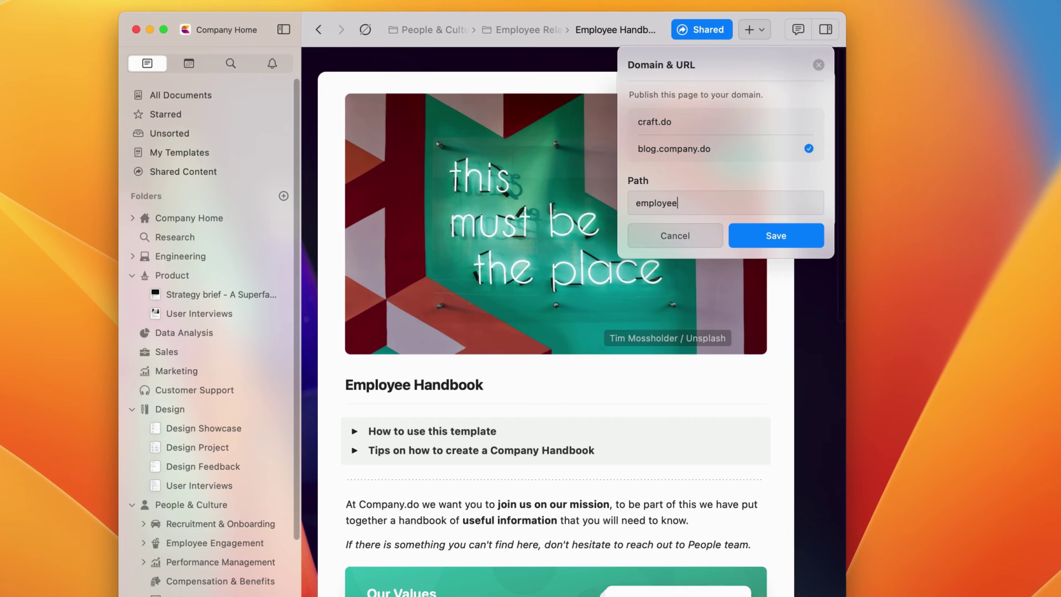
text(-handbook)
click(790, 246)
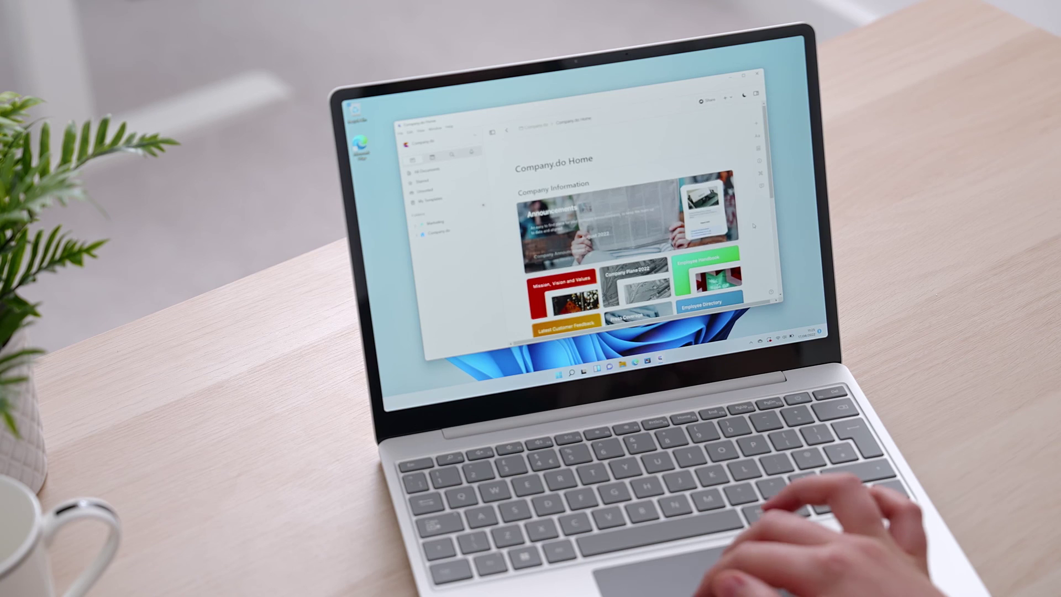
scroll(753, 226, down, 5)
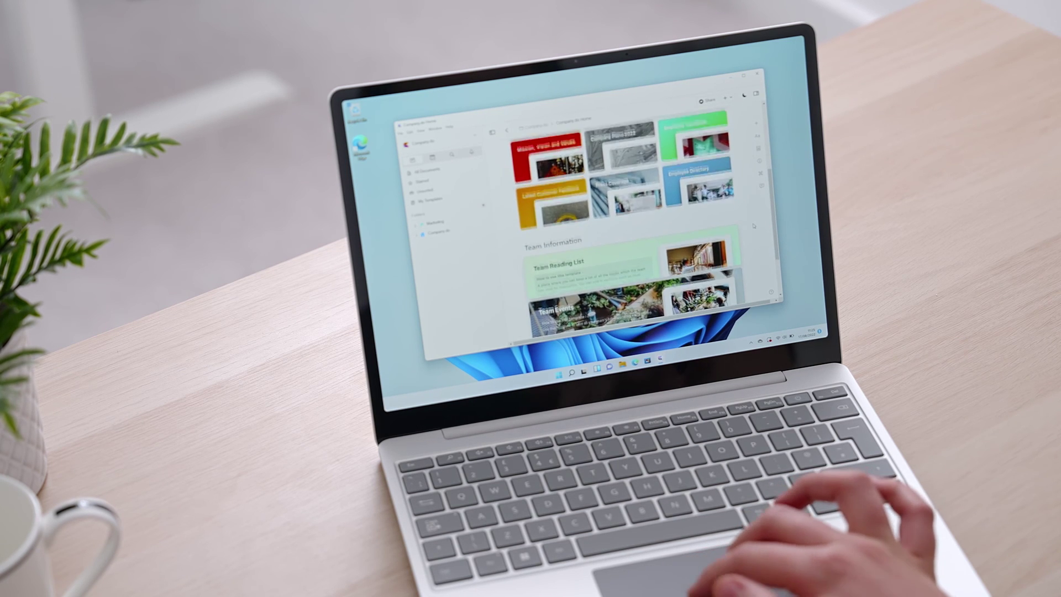
scroll(753, 226, up, 4)
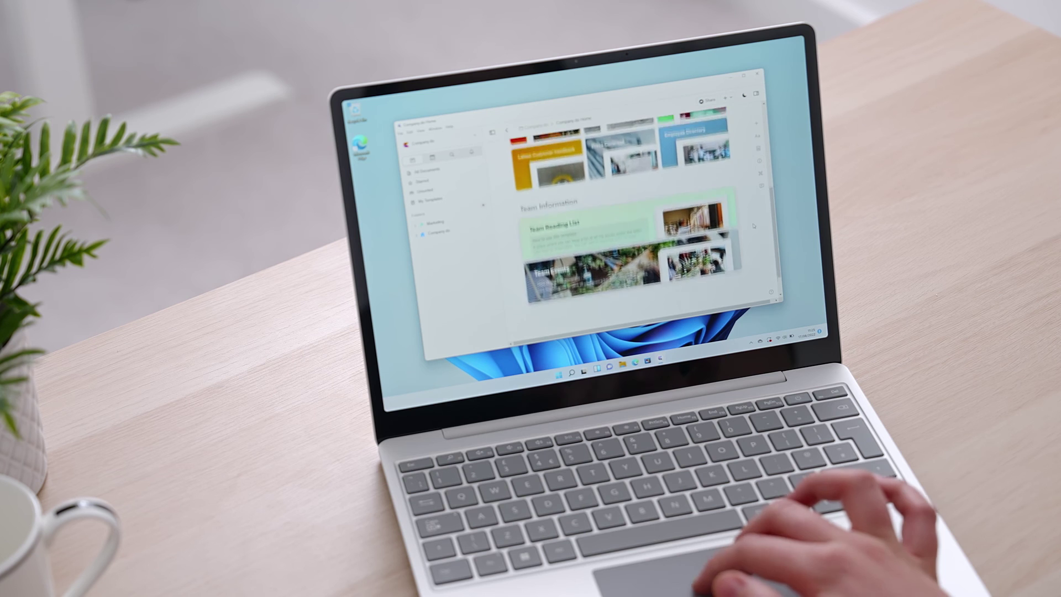
scroll(753, 226, up, 4)
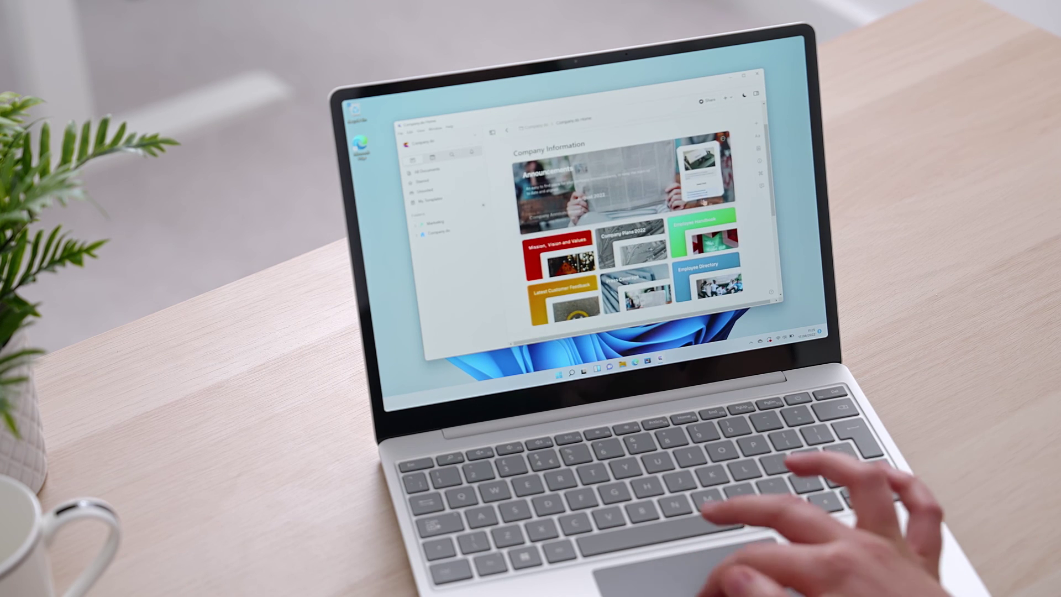